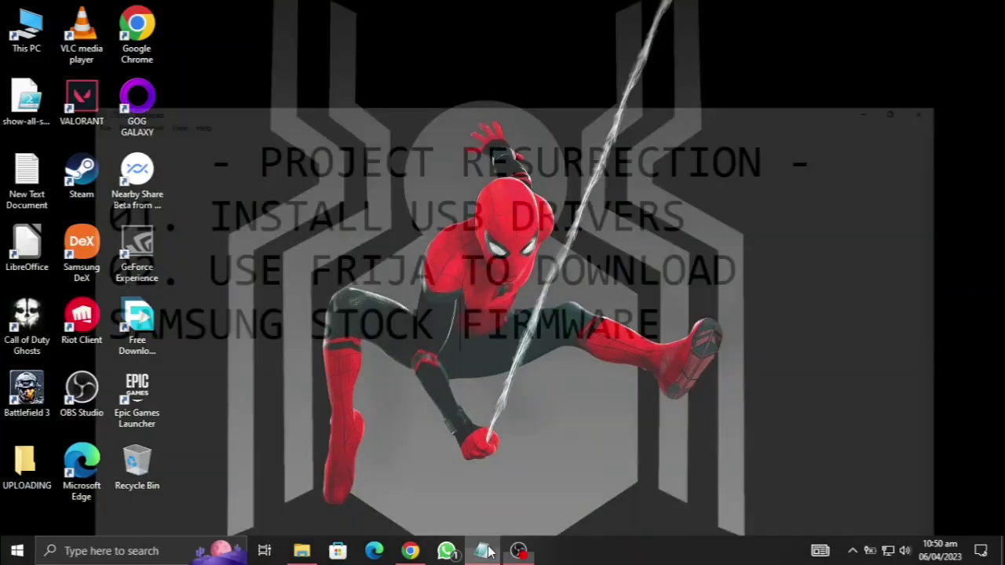
Step: Bring the Project Resurrection STEPS note forward in Notepad, leaving no text selected
left_click(678, 273)
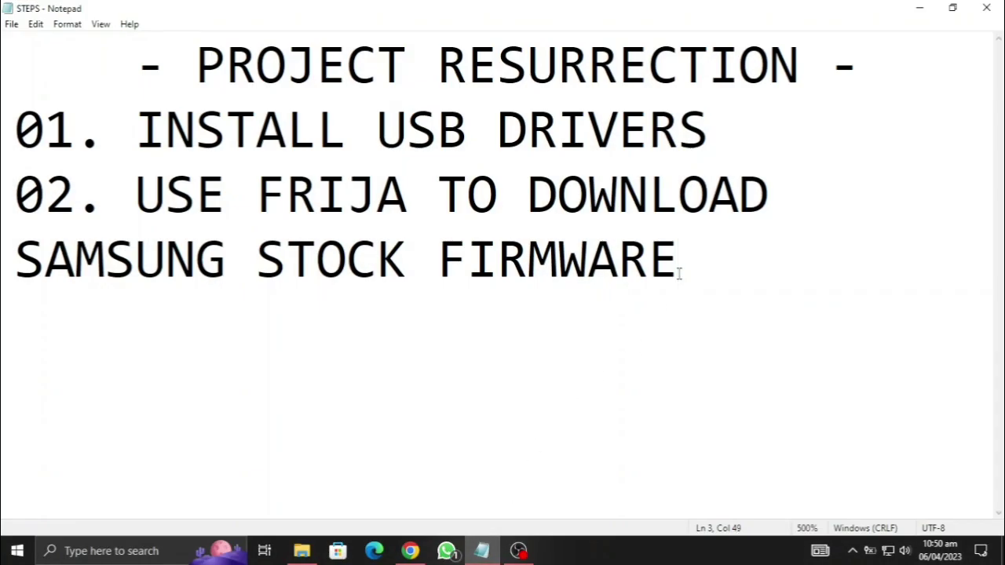
key("shift+Left")
key("shift+Left")
key("shift+Left")
key("shift+Left")
key("shift+Left")
key("shift+Left")
key("shift+Left")
key("shift+Left")
key("shift+Left")
key("shift+Left")
key("shift+Left")
key("shift+Left")
key("shift+Left")
key("shift+Left")
key("shift+Left")
key("shift+Left")
key("shift+Left")
key("shift+Left")
key("shift+Left")
key("shift+Left")
key("shift+Left")
key("shift+Left")
key("shift+Left")
key("shift+Left")
key("shift+Left")
key("shift+Left")
key("shift+Left")
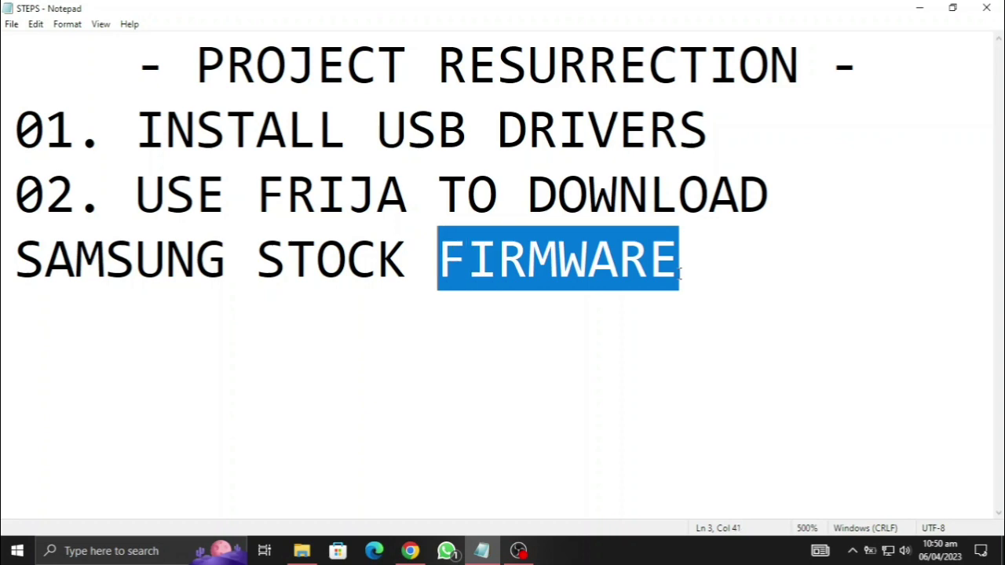
key("shift+Left")
key("shift+Left")
key("shift+Left")
key("shift+Left")
key("shift+Left")
key("shift+Left")
key("shift+Left")
key("shift+Left")
key("shift+Left")
key("shift+Left")
key("shift+Left")
key("shift+Left")
key("shift+Left")
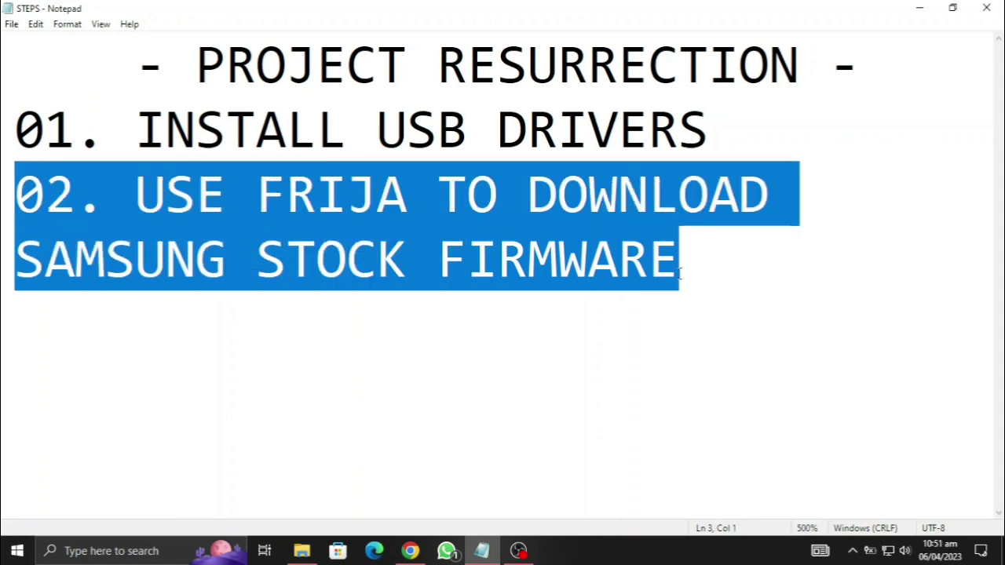
left_click(648, 237)
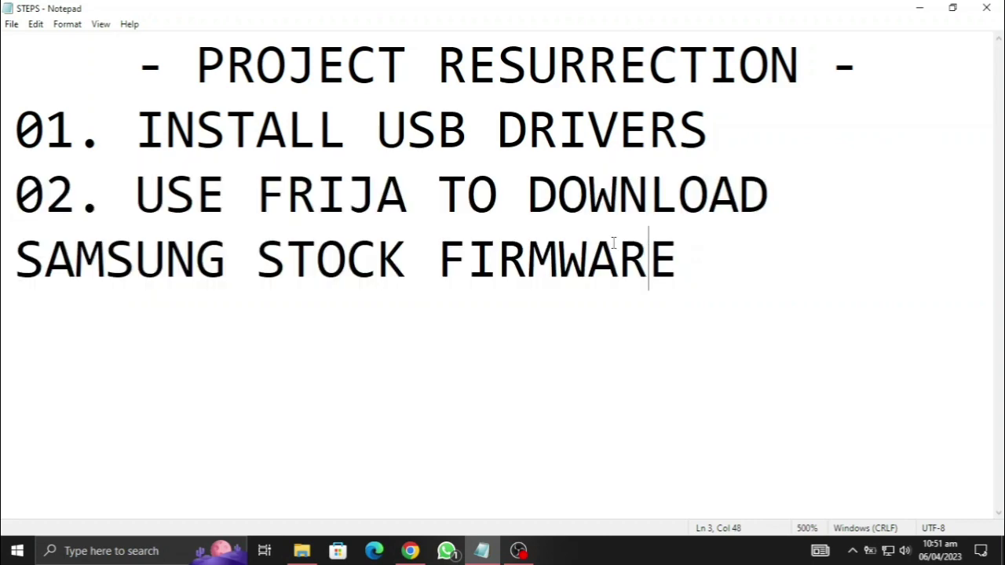
Step: Switch to the frija GitHub releases page in Chrome and check its address
left_click(410, 550)
left_click(255, 37)
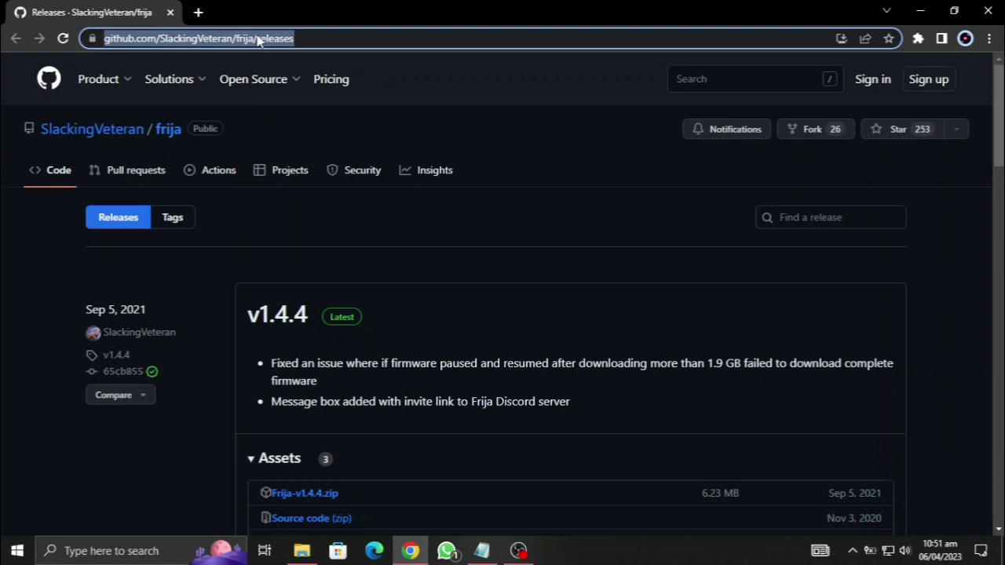
left_click(347, 38)
double_click(348, 38)
left_click(348, 37)
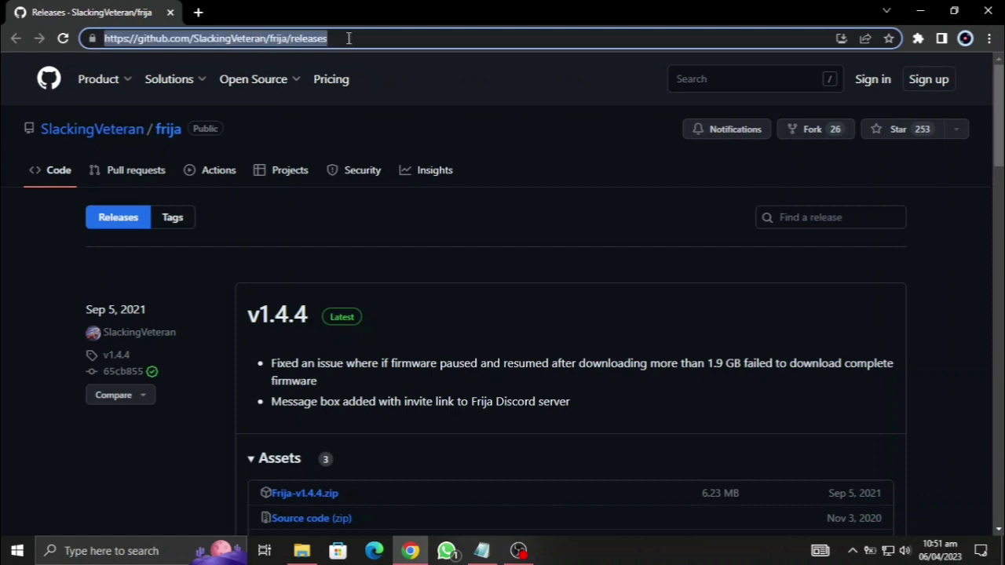
left_click(443, 211)
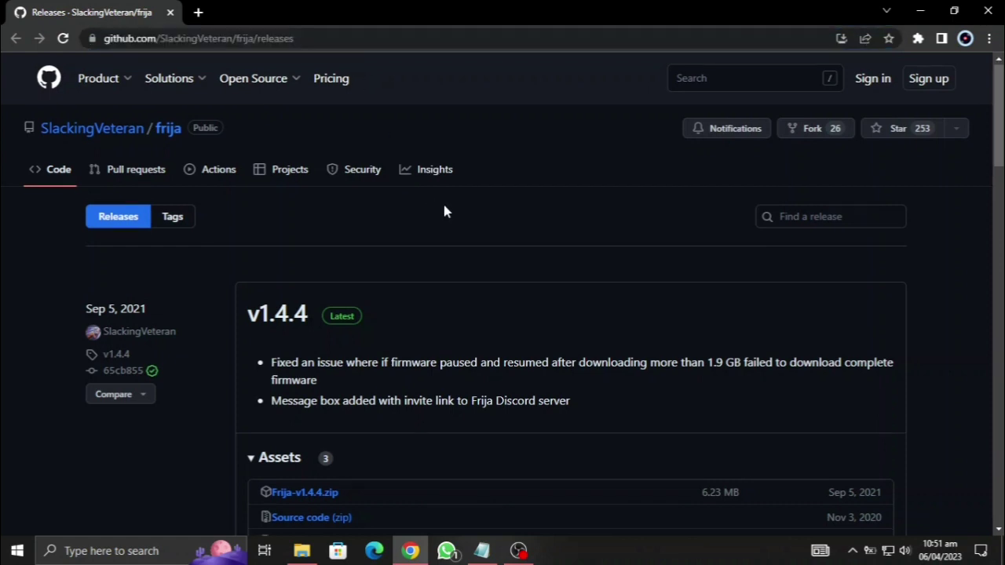
Step: Download the Frija-v1.4.4.zip release asset and open it from the download bar
scroll(443, 210, "down", 3)
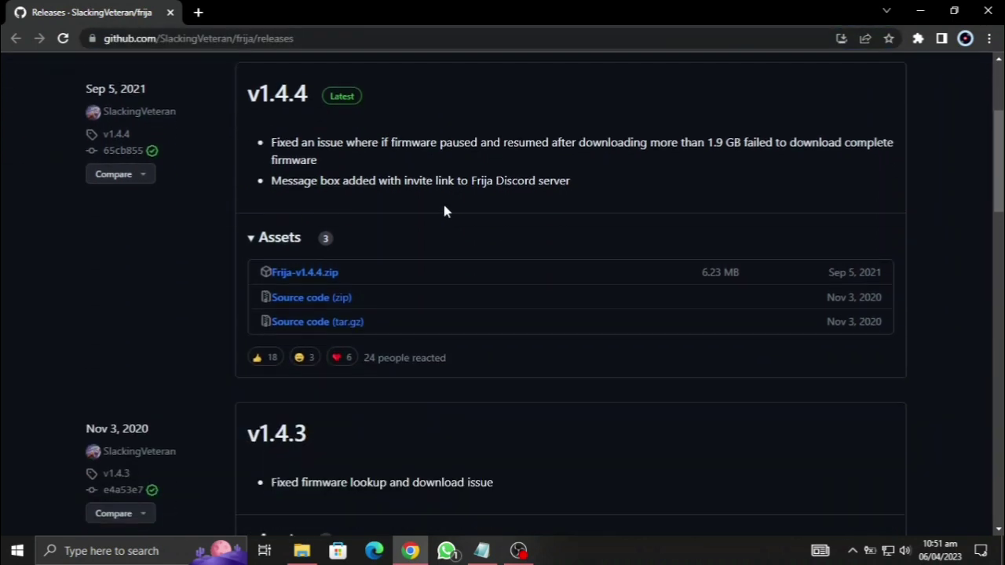
left_click(309, 281)
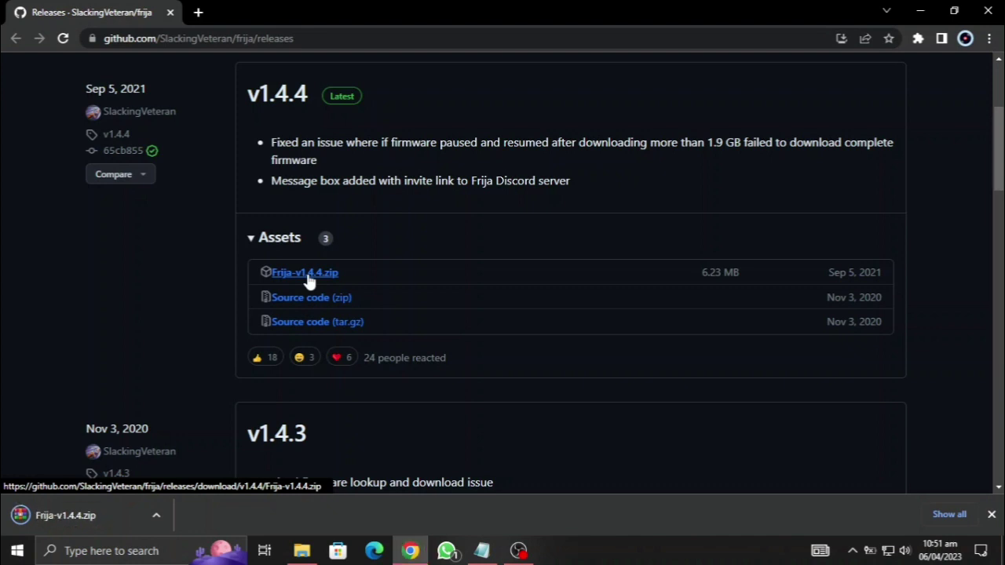
left_click(81, 515)
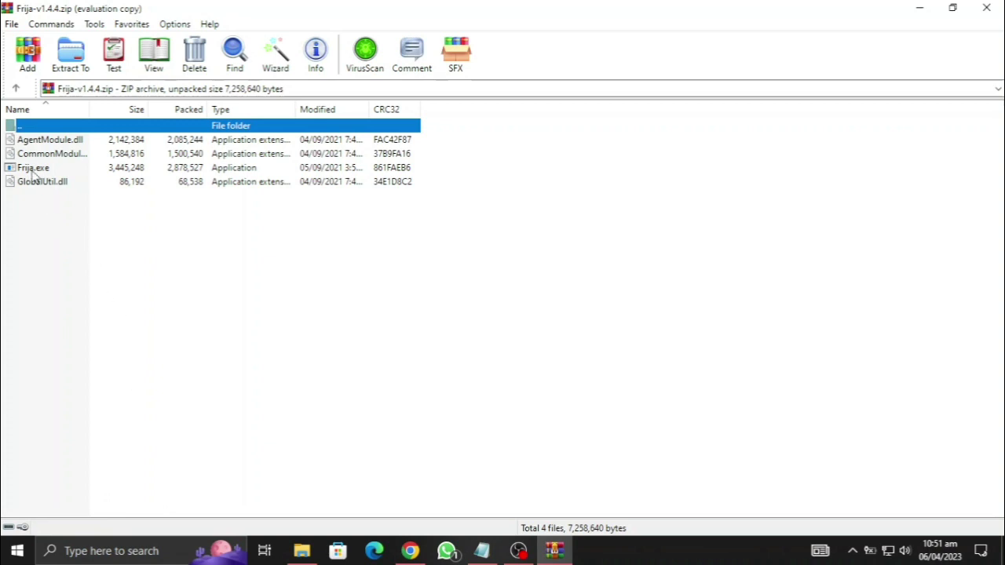
Step: Dismiss WinRAR's licence reminder and launch Frija.exe from the archive
left_click(557, 278)
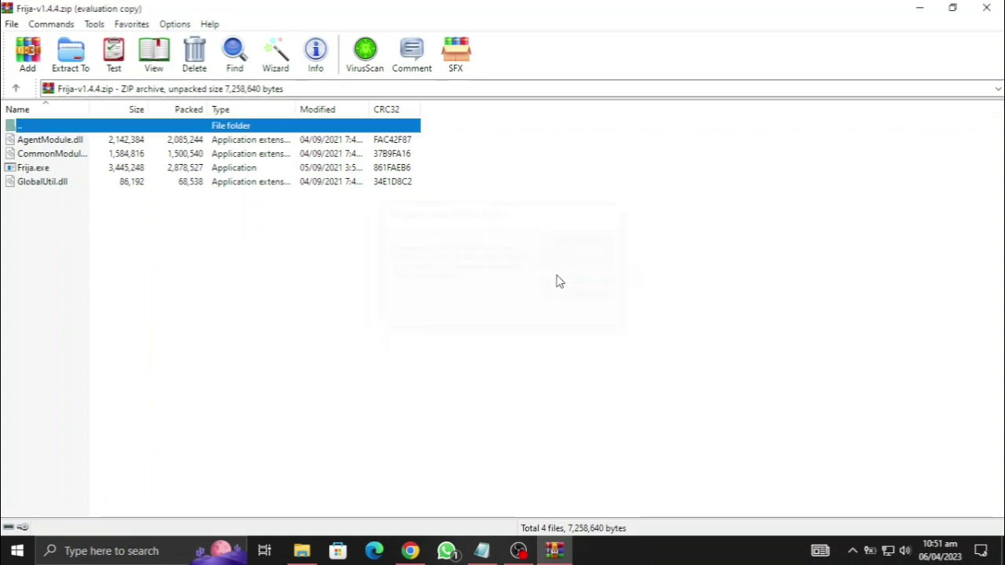
double_click(49, 168)
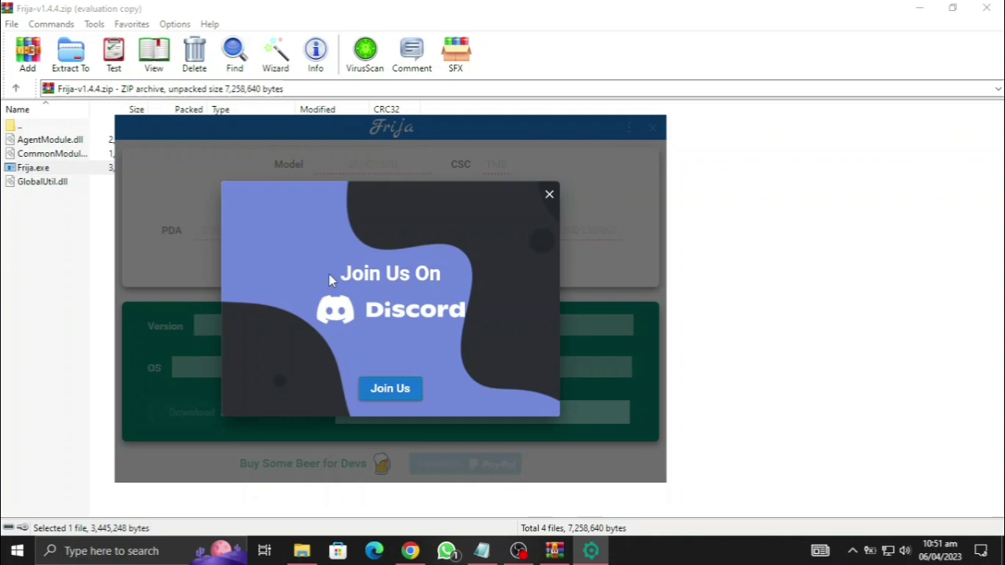
Step: Close the Discord popup and enter model SM-A605F with CSC PAK in Frija
left_click(548, 195)
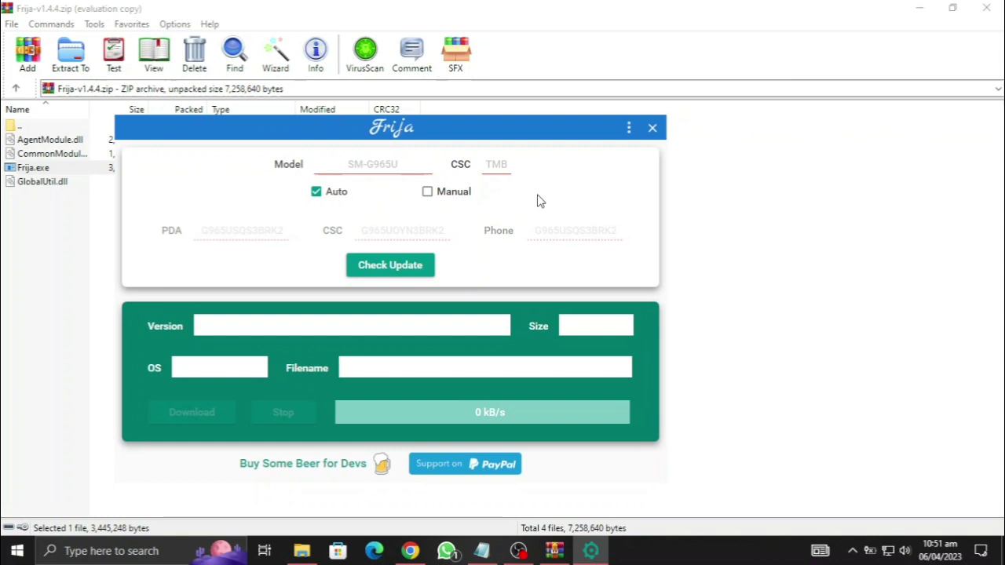
left_click(381, 163)
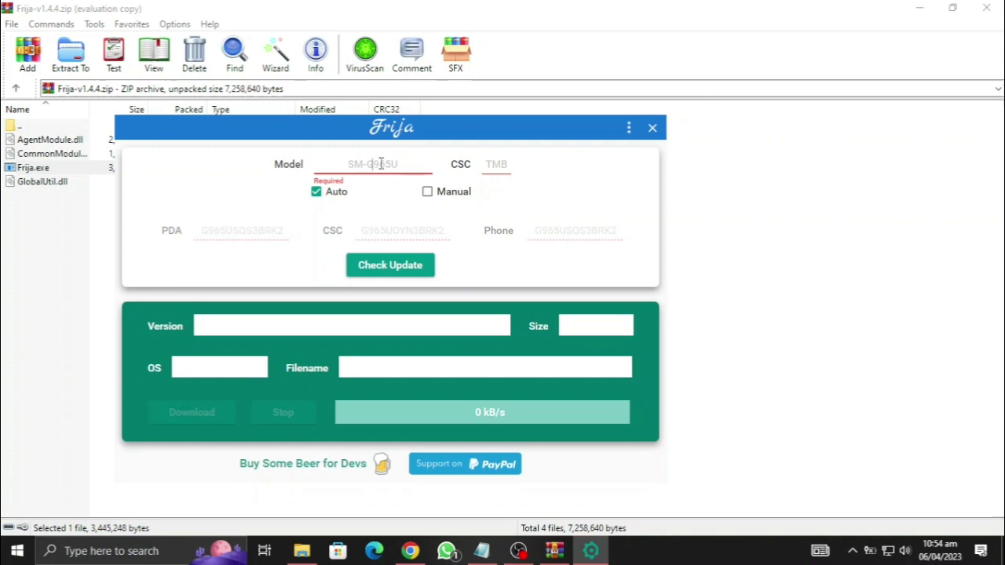
type("SM")
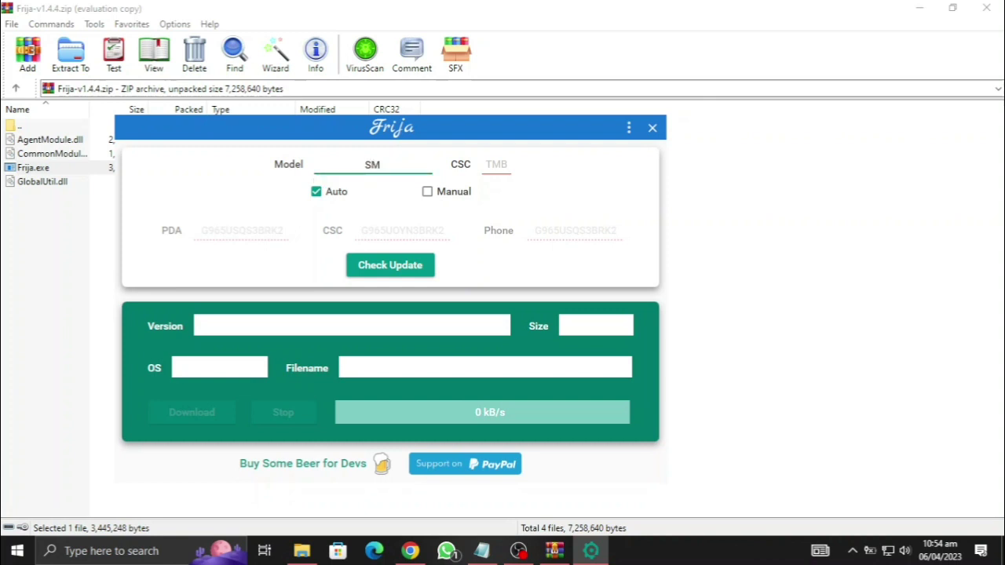
type("-A605F")
key("Tab")
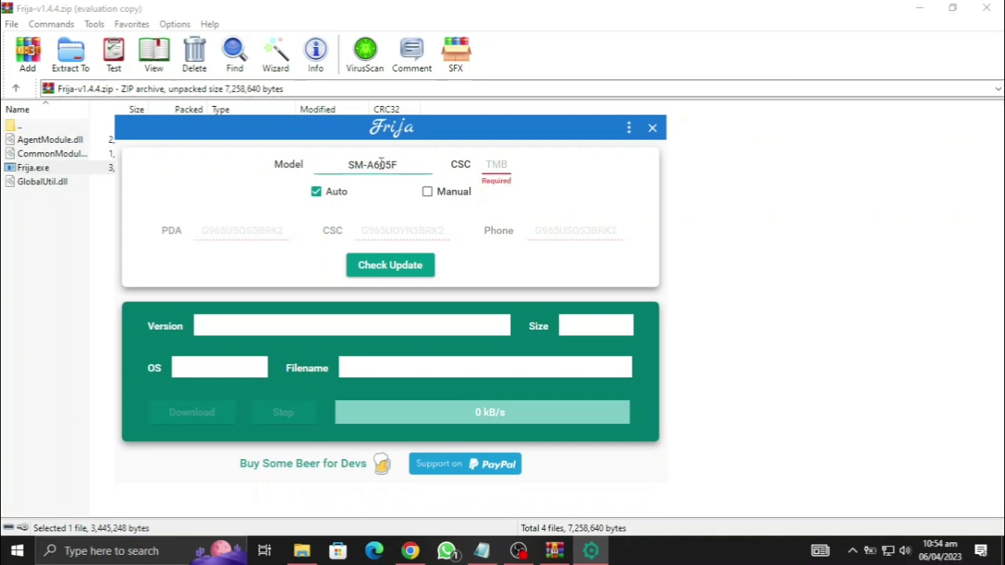
type("PAKK")
key("BackSpace")
Step: Find the SM-A605F PAK firmware and save its download into E:\PROJECT RESURRECT
left_click(363, 267)
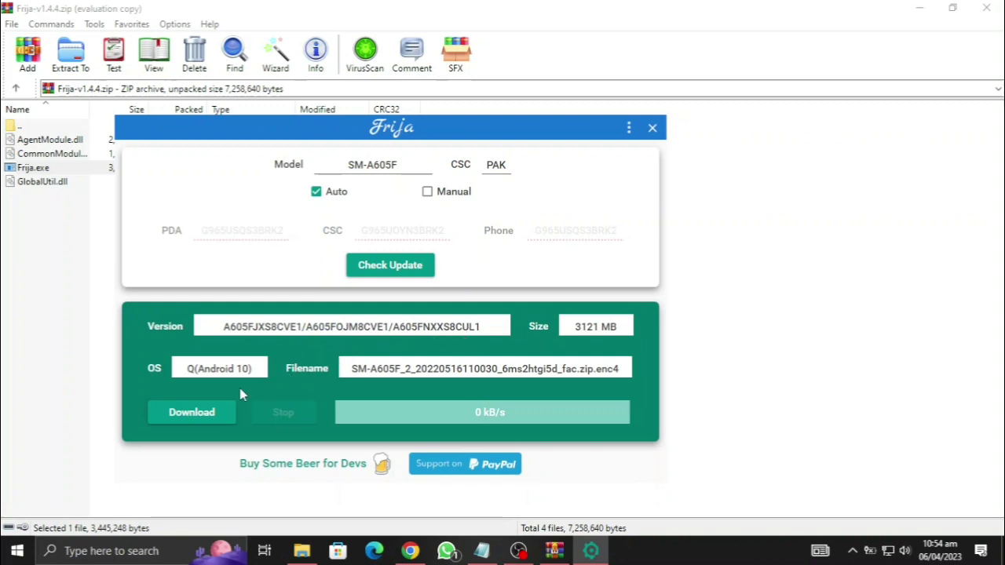
left_click(199, 418)
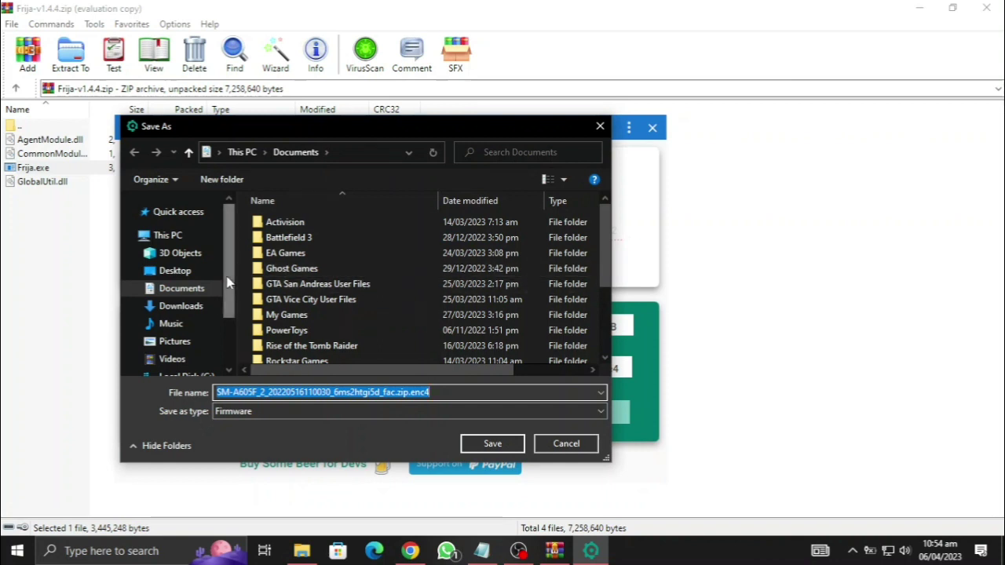
scroll(180, 283, "down", 3)
left_click(205, 323)
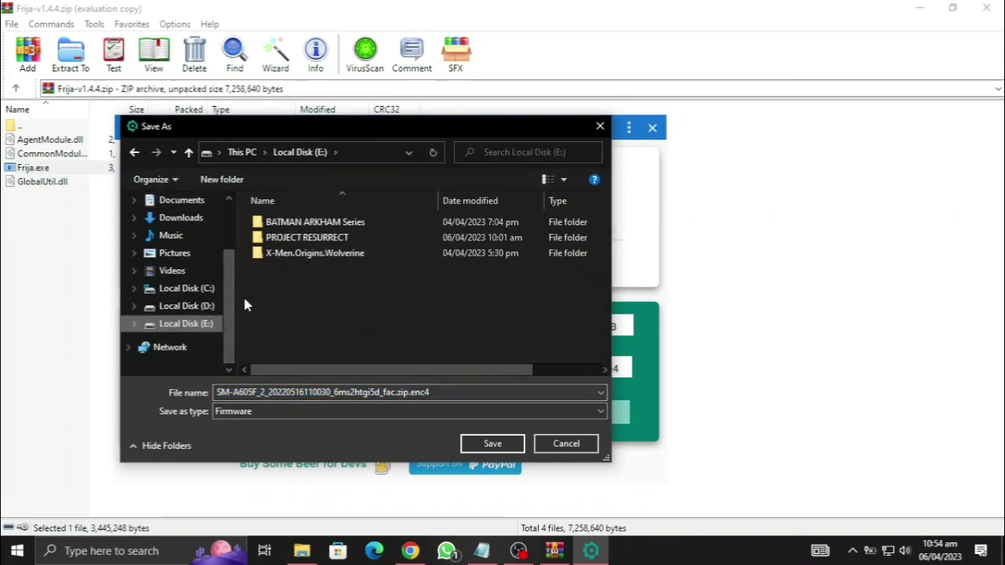
double_click(314, 237)
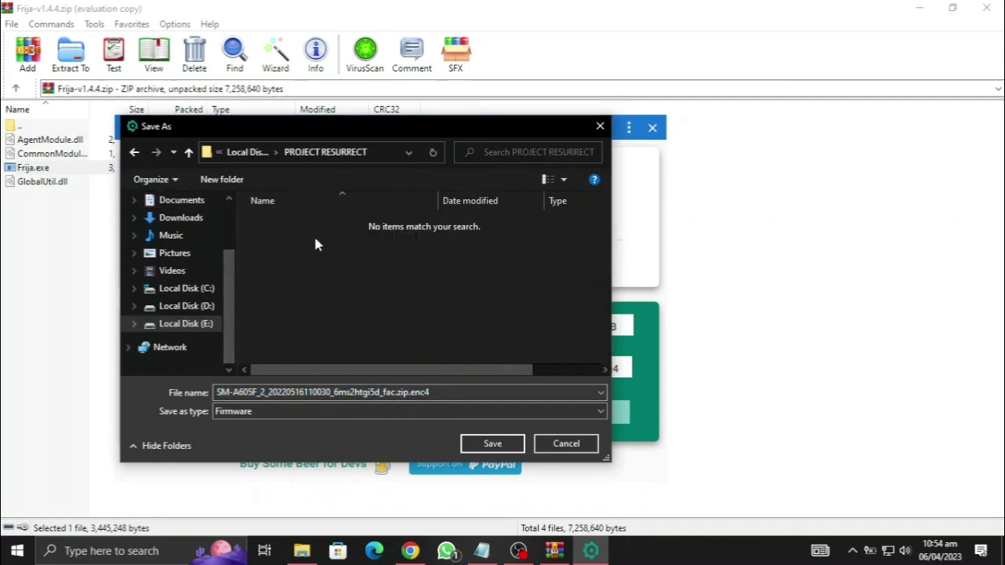
left_click(480, 447)
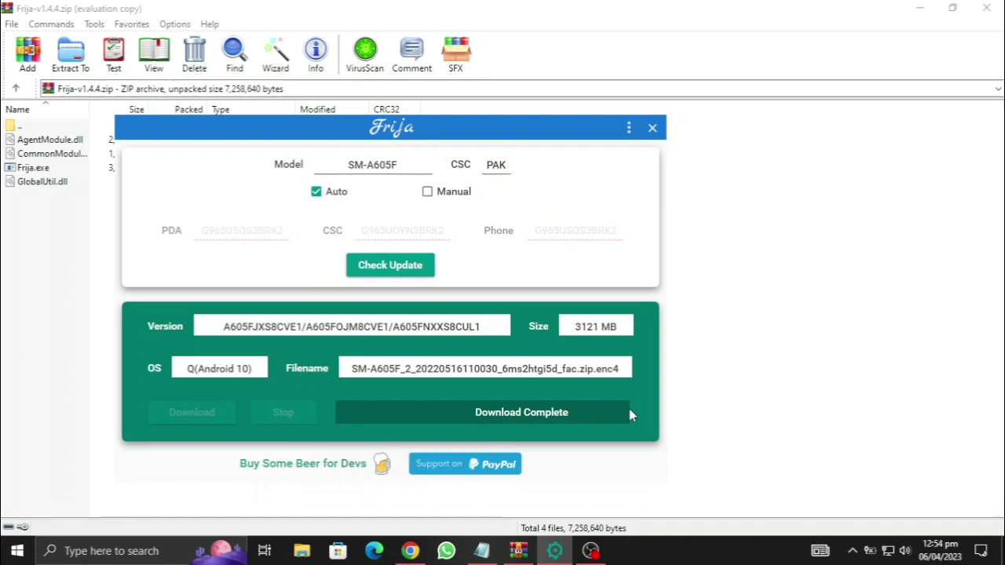
Step: Open PROJECT RESURRECT on Local Disk (E:) in File Explorer and select the firmware archive
left_click(303, 554)
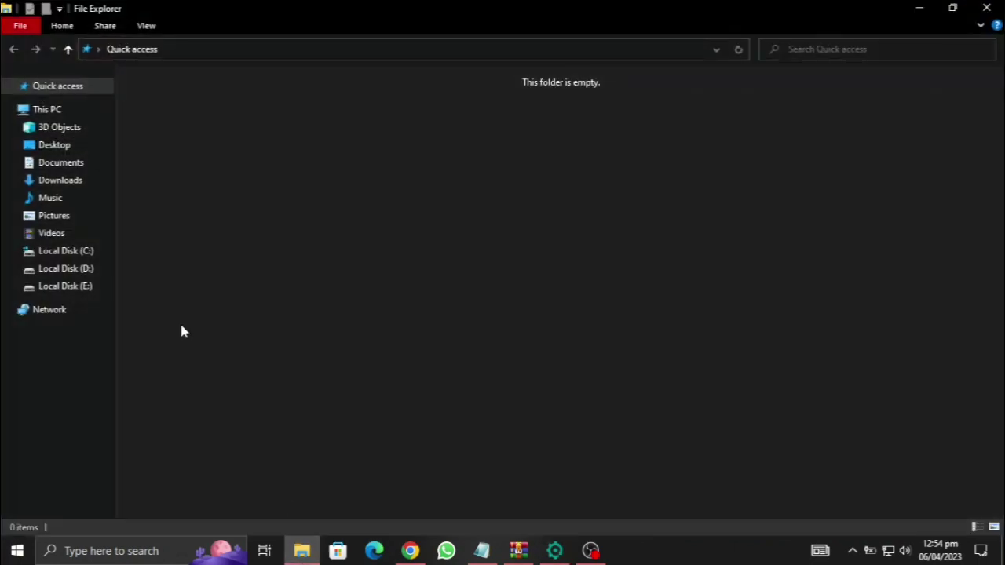
left_click(85, 288)
double_click(183, 110)
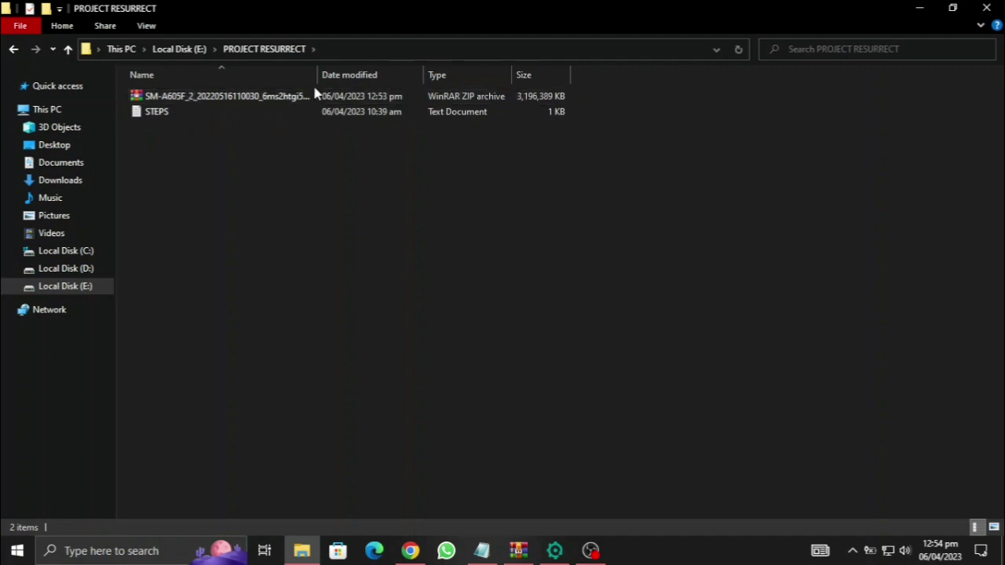
left_click(378, 96)
Step: Check the archive's Properties to confirm it is a ZIP file, then return to Frija
right_click(377, 96)
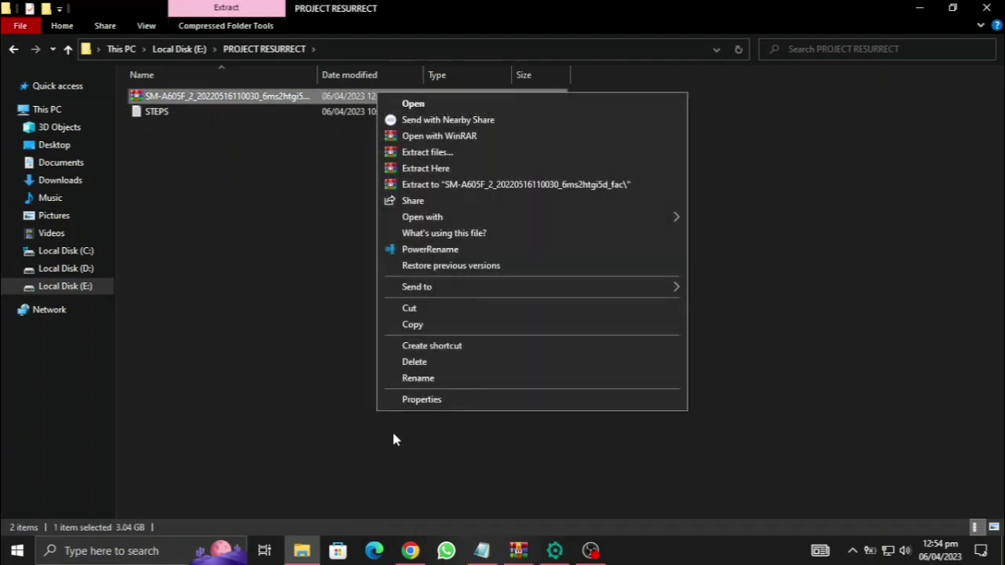
left_click(417, 401)
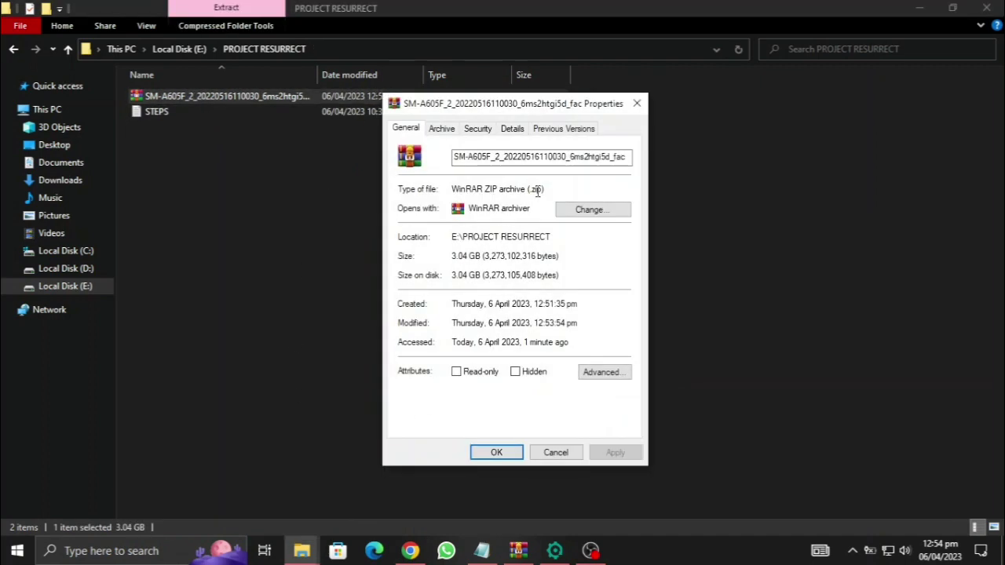
left_click_drag(530, 189, 545, 190)
left_click(540, 209)
left_click(544, 456)
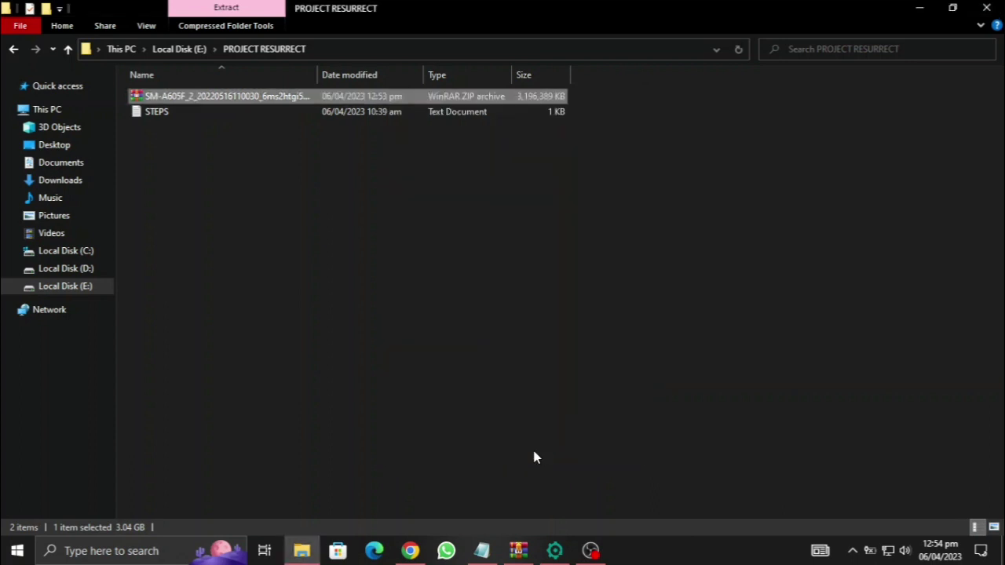
left_click(557, 550)
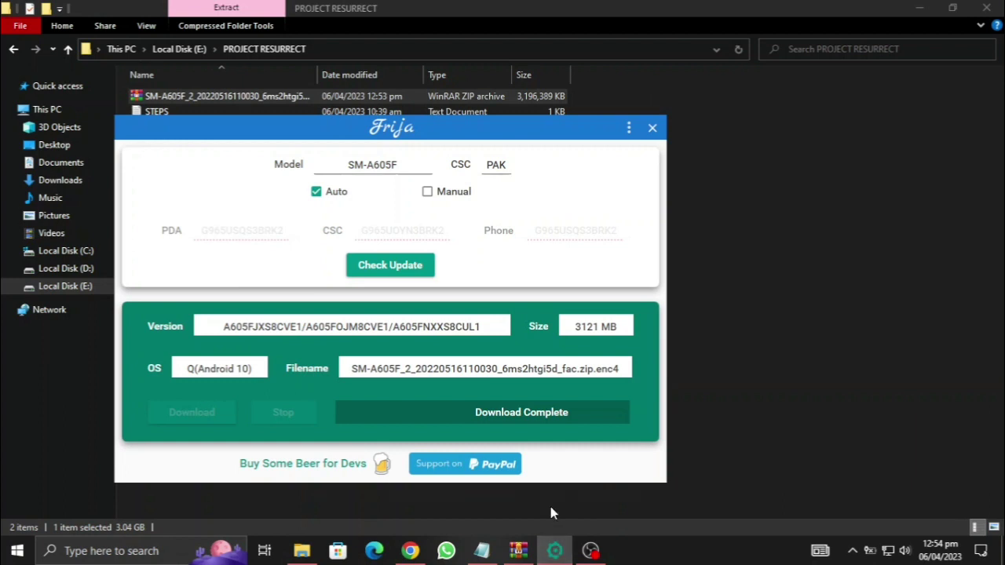
left_click(590, 551)
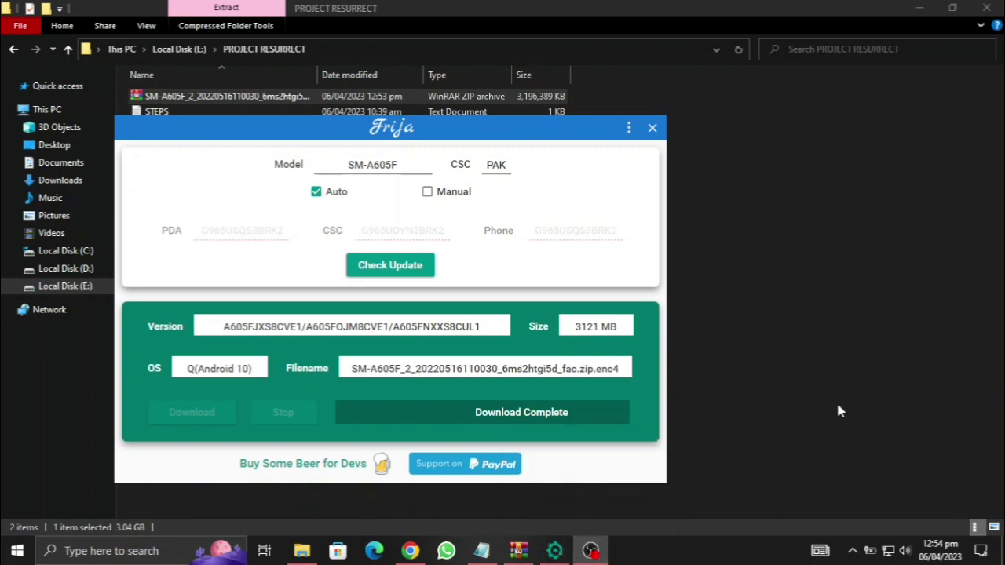